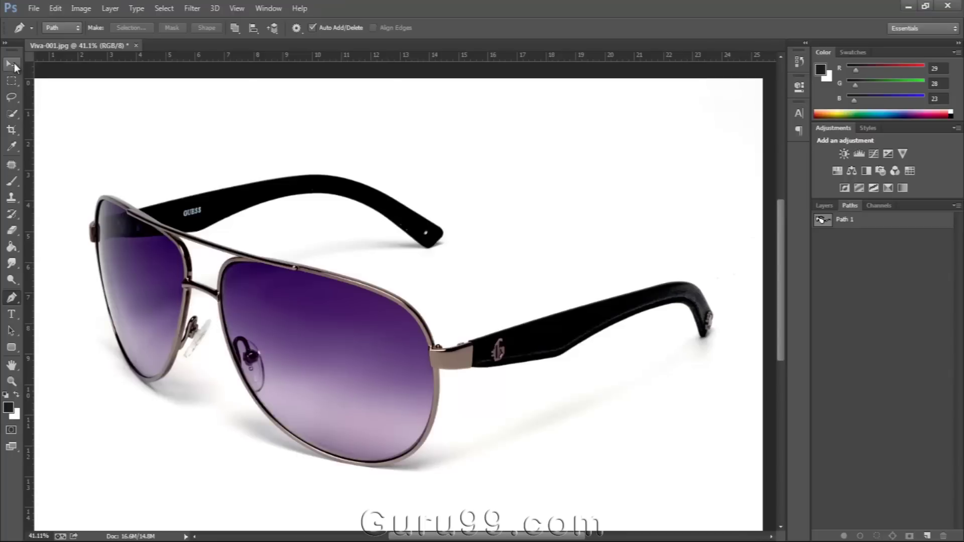
- Activate the Move tool and display the document's layers instead of its saved paths
{"action": "left_click", "coordinate": [13, 64]}
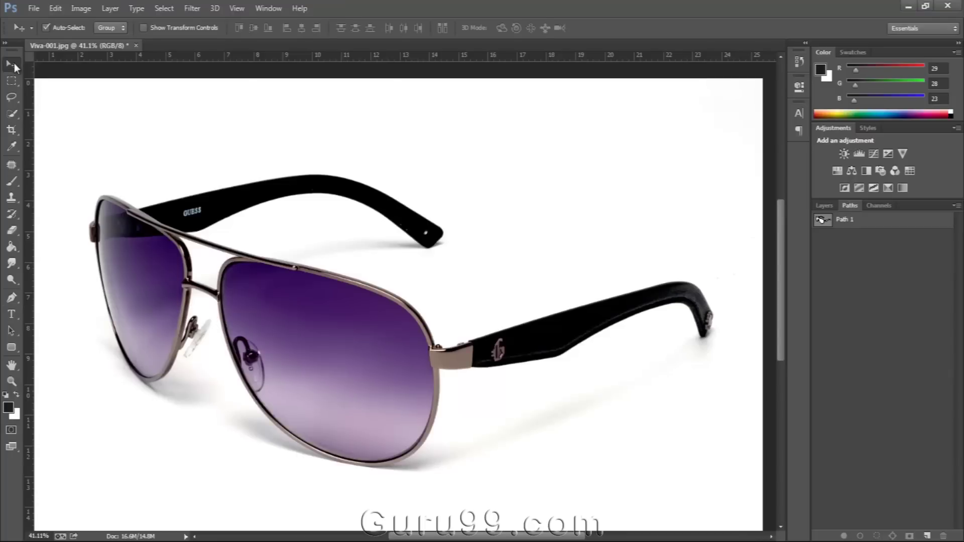
{"action": "left_click", "coordinate": [823, 205]}
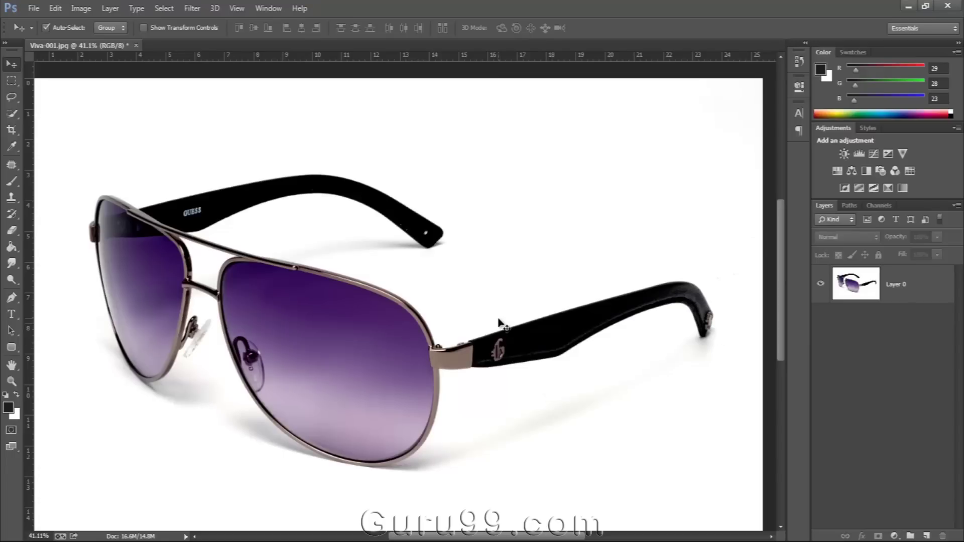
{"action": "scroll", "coordinate": [500, 322], "scroll_direction": "down", "scroll_amount": 2}
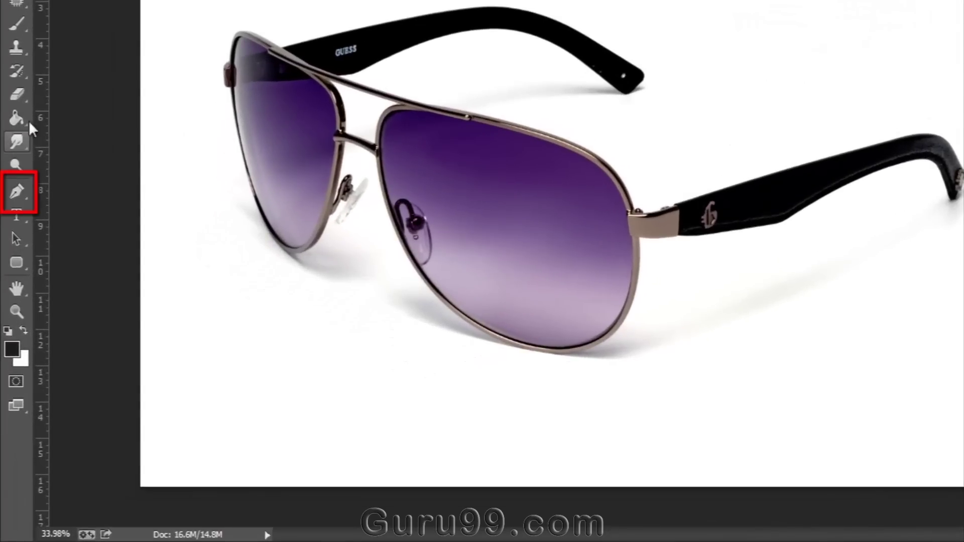
- Draw a Pen tool path along the upper edge of the far temple arm, from the lens frame to the arm's tip
{"action": "right_click", "coordinate": [22, 195]}
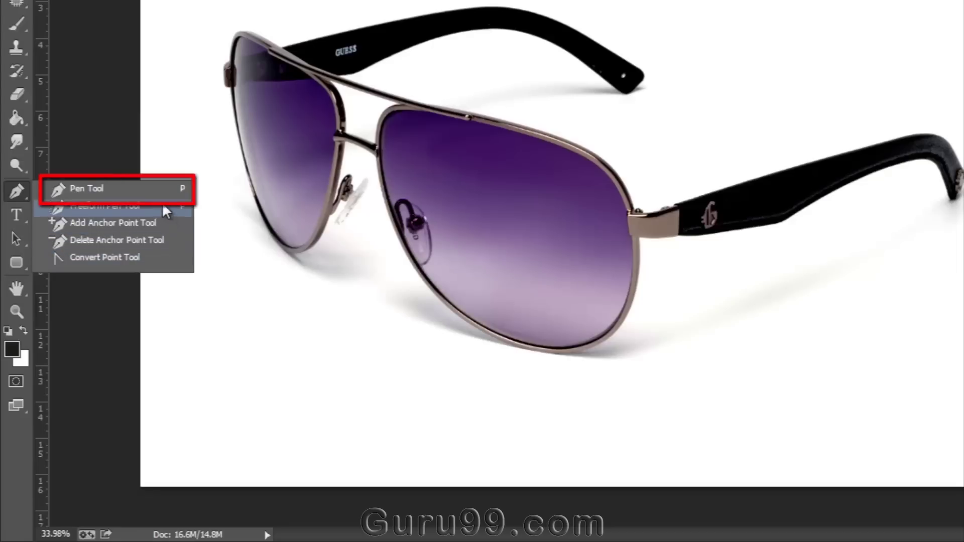
{"action": "left_click", "coordinate": [148, 195]}
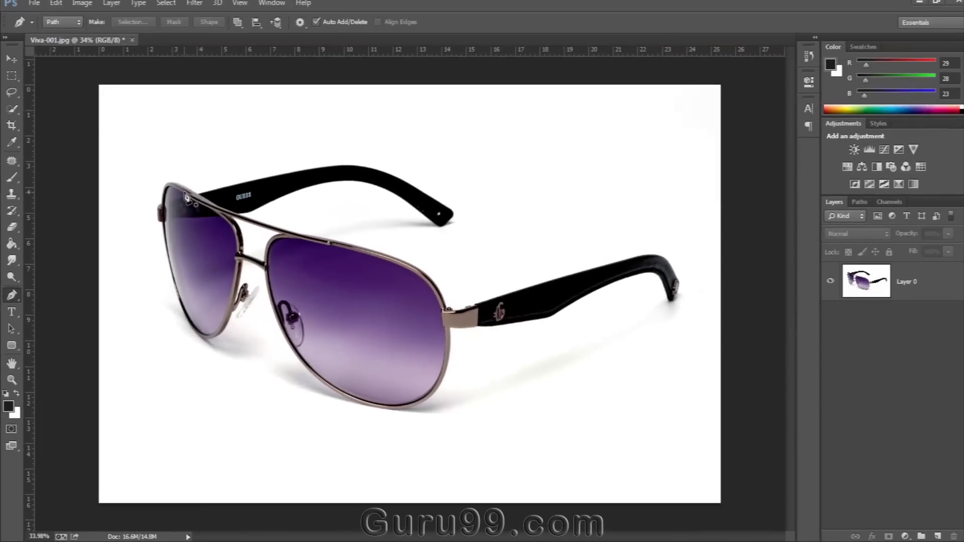
{"action": "scroll", "coordinate": [136, 197], "scroll_direction": "up", "scroll_amount": 1}
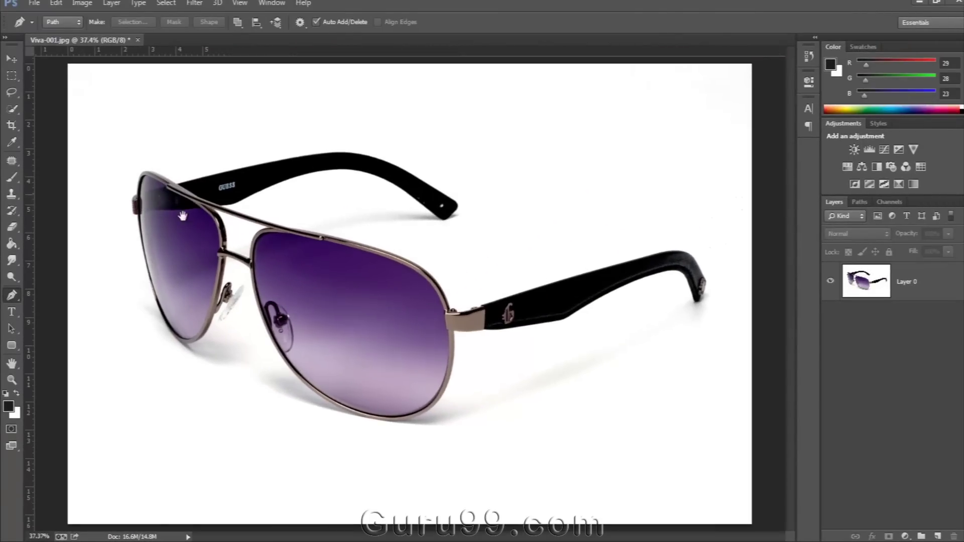
{"action": "scroll", "coordinate": [132, 197], "scroll_direction": "up", "scroll_amount": 2}
{"action": "left_click_drag", "start_coordinate": [169, 213], "coordinate": [240, 256]}
{"action": "scroll", "coordinate": [211, 226], "scroll_direction": "up", "scroll_amount": 2}
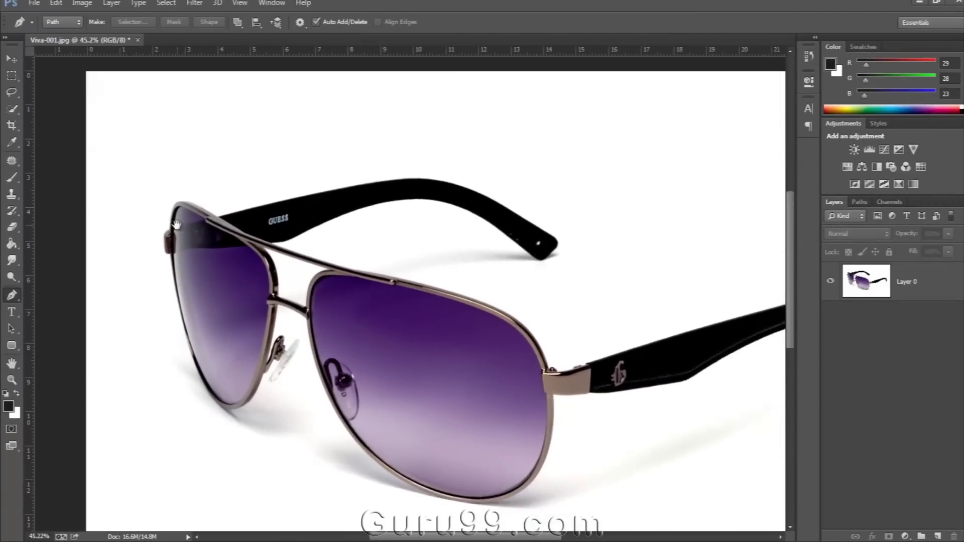
{"action": "scroll", "coordinate": [184, 229], "scroll_direction": "up", "scroll_amount": 1}
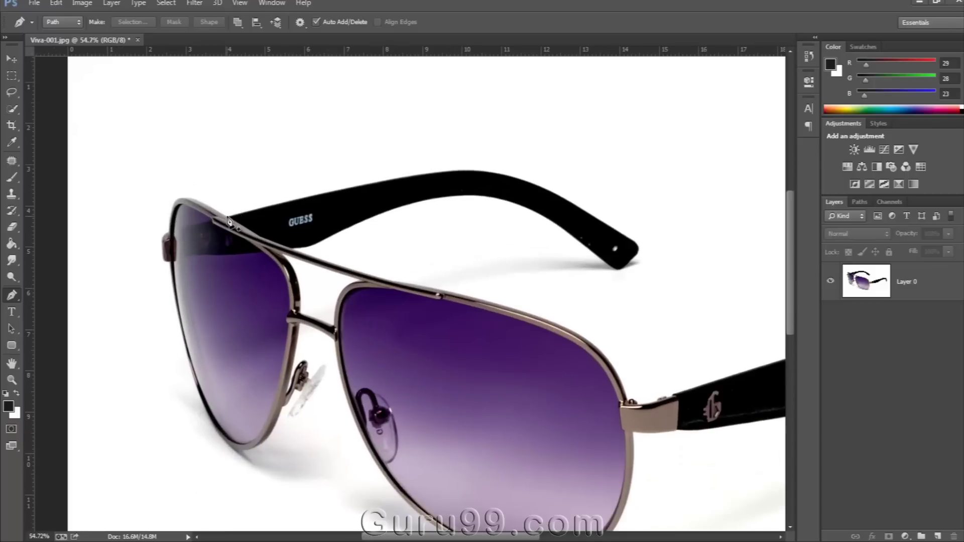
{"action": "left_click", "coordinate": [227, 219]}
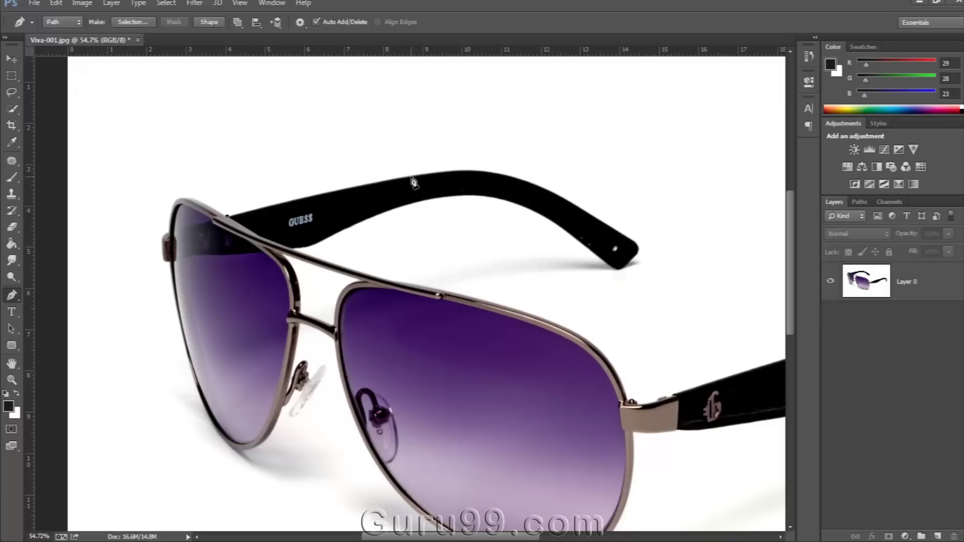
{"action": "left_click_drag", "start_coordinate": [412, 176], "coordinate": [500, 160]}
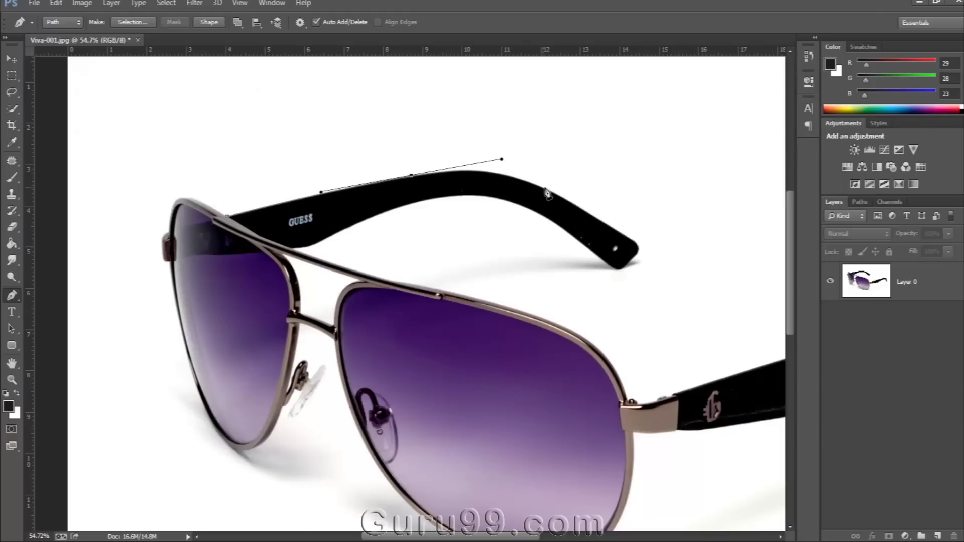
{"action": "left_click_drag", "start_coordinate": [574, 204], "coordinate": [599, 219]}
{"action": "left_click", "coordinate": [633, 241]}
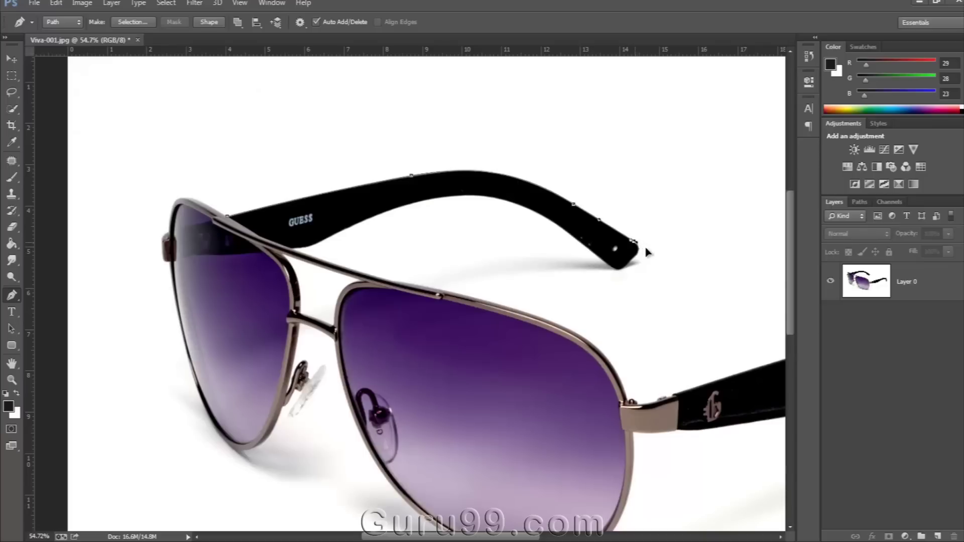
- Continue the path around the rounded tip of the far arm with a curved anchor point, fitting the curve to the edge
{"action": "left_click_drag", "start_coordinate": [634, 259], "coordinate": [611, 263]}
{"action": "scroll", "coordinate": [639, 249], "scroll_direction": "up", "scroll_amount": 5}
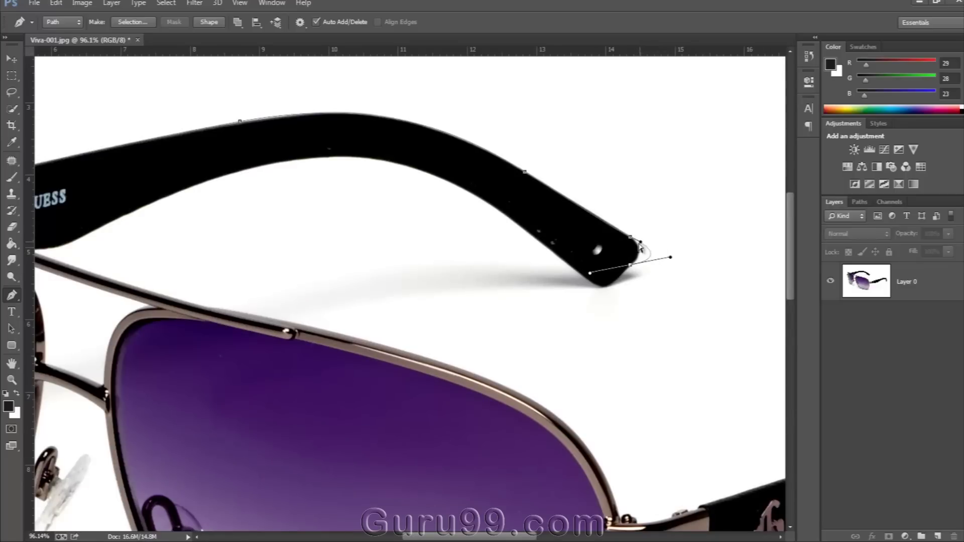
{"action": "mouse_move", "coordinate": [640, 251]}
{"action": "left_mouse_down"}
{"action": "mouse_move", "coordinate": [651, 269]}
{"action": "mouse_move", "coordinate": [673, 269]}
{"action": "mouse_move", "coordinate": [643, 256]}
{"action": "left_mouse_up"}
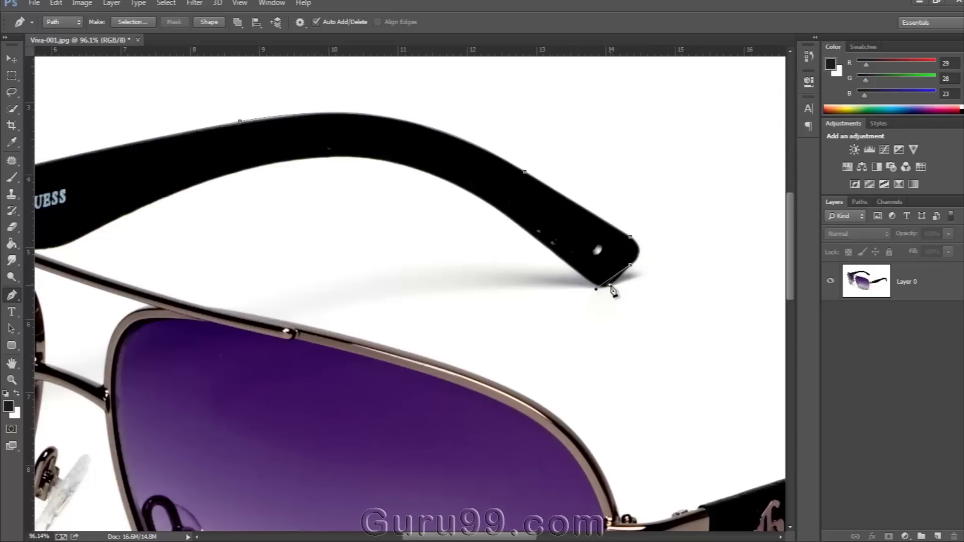
- Undo the misfitting segment at the arm's tip, and try removing the lower anchor point's outgoing handle with the Pen tool
{"action": "scroll", "coordinate": [613, 291], "scroll_direction": "up", "scroll_amount": 3}
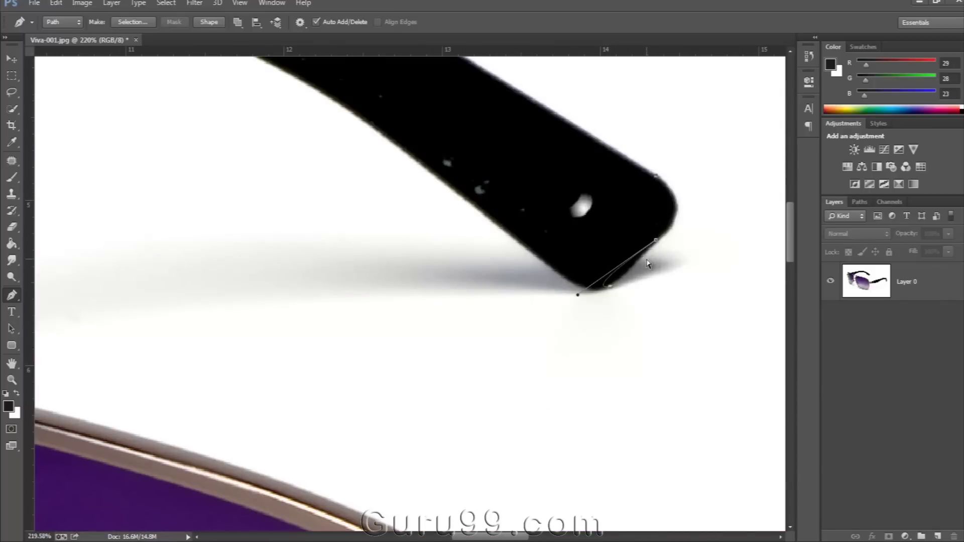
{"action": "key", "text": "ctrl+z"}
{"action": "left_click", "coordinate": [656, 241]}
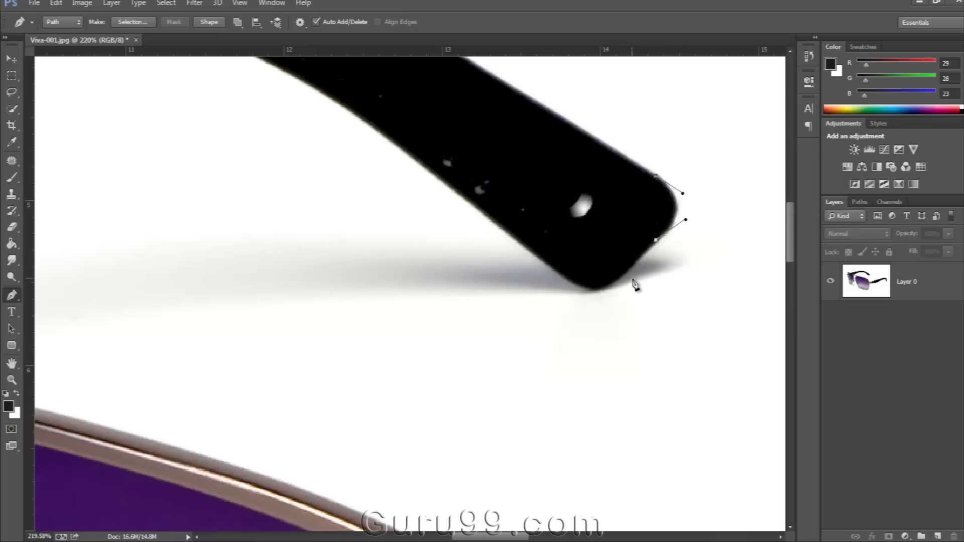
{"action": "key", "text": "ctrl+z"}
- Remove the outgoing direction handle of the lower anchor point at the arm's tip with the Convert Point Tool
{"action": "left_click", "coordinate": [20, 296]}
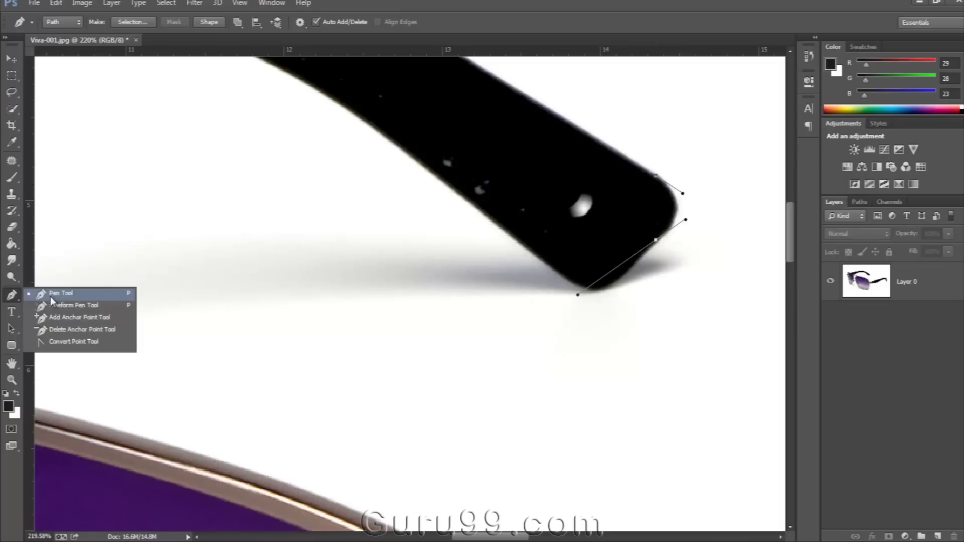
{"action": "left_click", "coordinate": [109, 343]}
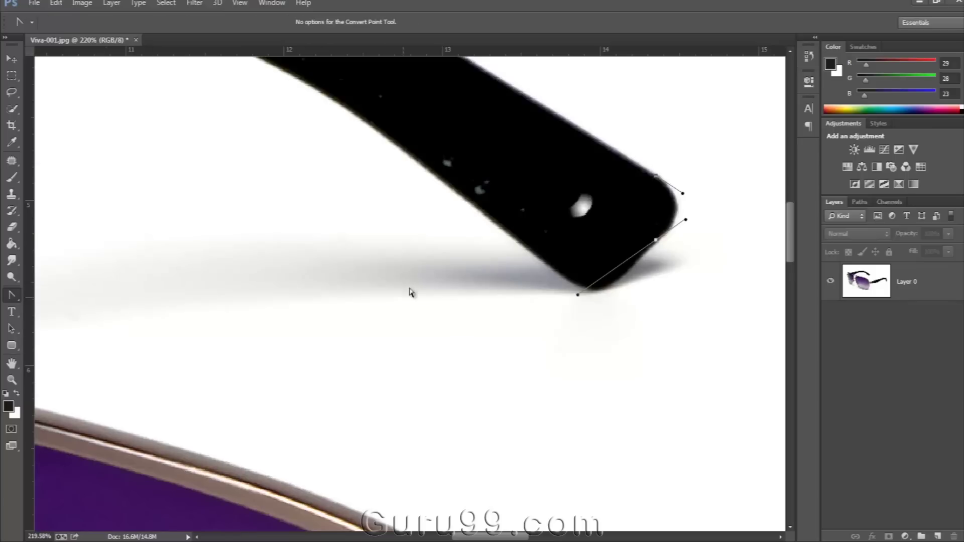
{"action": "left_click", "coordinate": [656, 241]}
- Continue the Pen tool path along the underside of the far arm past the GUESS lettering, removing the last point's outgoing handle
{"action": "key", "text": "p"}
{"action": "scroll", "coordinate": [447, 187], "scroll_direction": "down", "scroll_amount": 3}
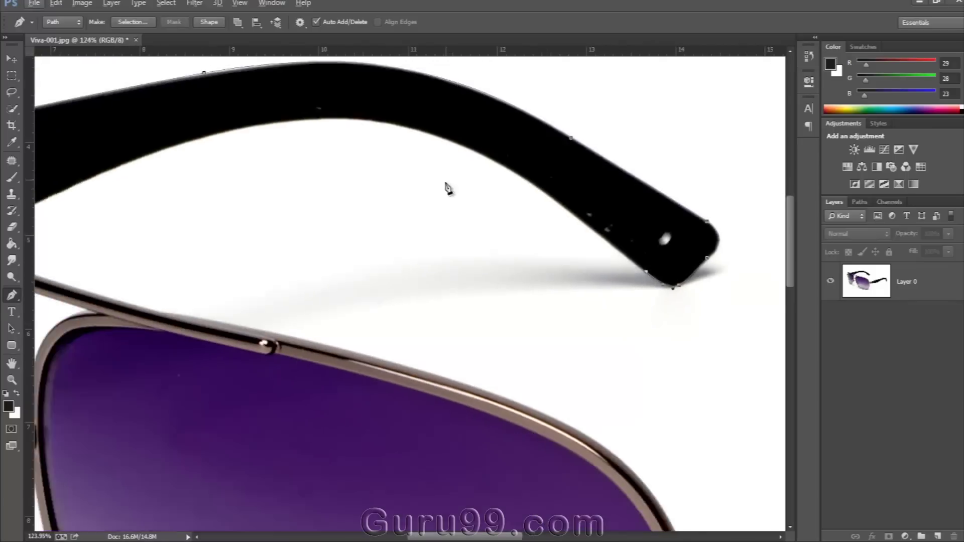
{"action": "left_click_drag", "start_coordinate": [233, 160], "coordinate": [188, 213]}
{"action": "left_click_drag", "start_coordinate": [181, 216], "coordinate": [145, 238]}
{"action": "left_click", "coordinate": [181, 216], "text": "alt"}
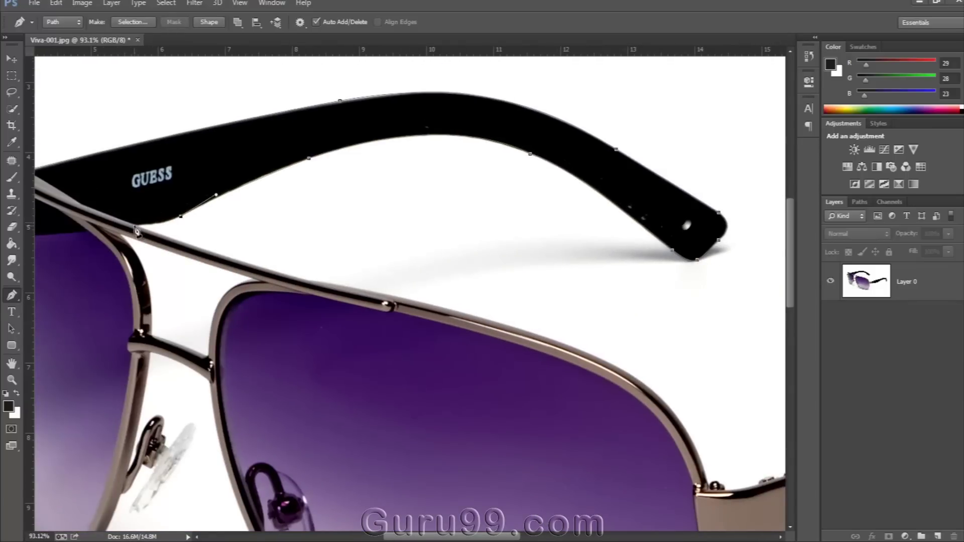
- Extend the path along the top bar and the upper rim of the near lens to the hinge
{"action": "left_click", "coordinate": [135, 226]}
{"action": "left_click", "coordinate": [305, 275]}
{"action": "left_click", "coordinate": [349, 282]}
{"action": "scroll", "coordinate": [355, 286], "scroll_direction": "down", "scroll_amount": 3}
{"action": "left_click_drag", "start_coordinate": [383, 310], "coordinate": [437, 340]}
{"action": "left_click", "coordinate": [383, 309], "text": "alt"}
{"action": "mouse_move", "coordinate": [461, 402]}
{"action": "left_mouse_down"}
{"action": "mouse_move", "coordinate": [477, 469]}
{"action": "mouse_move", "coordinate": [473, 413]}
{"action": "left_mouse_up"}
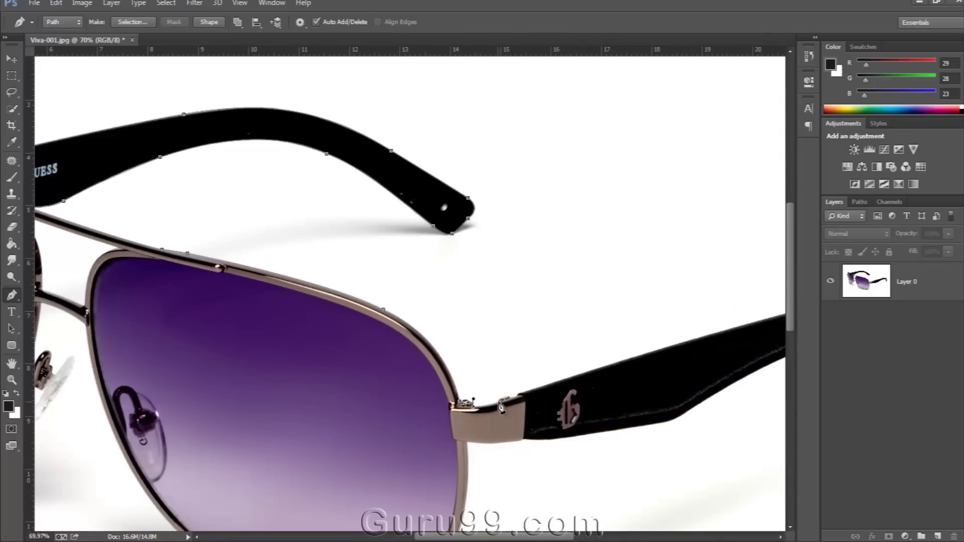
- Continue the path over the hinge, along the near arm's upper edge and around its curved end
{"action": "left_click", "coordinate": [517, 395]}
{"action": "left_click", "coordinate": [530, 390]}
{"action": "left_click_drag", "start_coordinate": [530, 390], "coordinate": [209, 343]}
{"action": "left_click_drag", "start_coordinate": [528, 250], "coordinate": [549, 255]}
{"action": "left_click_drag", "start_coordinate": [606, 277], "coordinate": [583, 301]}
{"action": "left_click", "coordinate": [606, 277], "text": "alt"}
{"action": "left_click", "coordinate": [599, 341]}
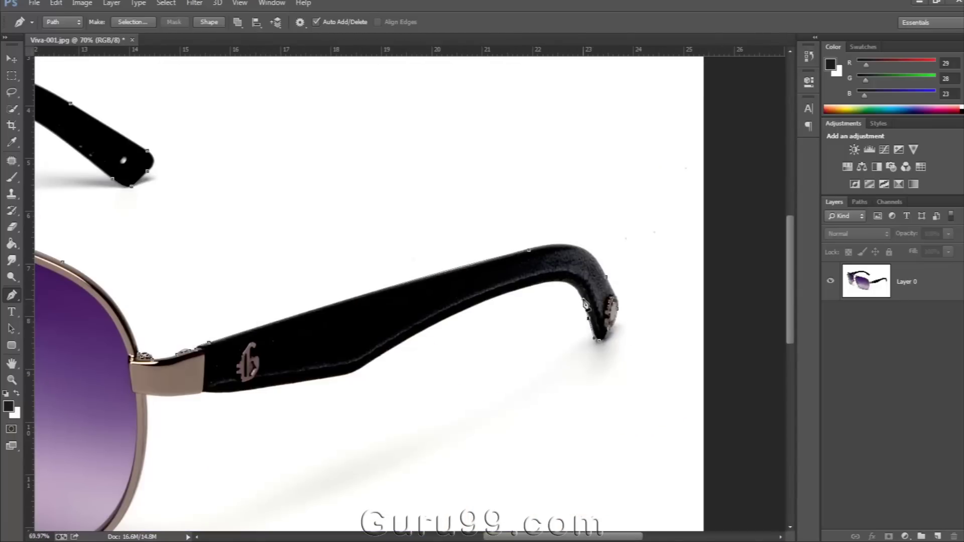
- Fit the image in view, display the paths and save the work path under the suggested name
{"action": "key", "text": "ctrl+0"}
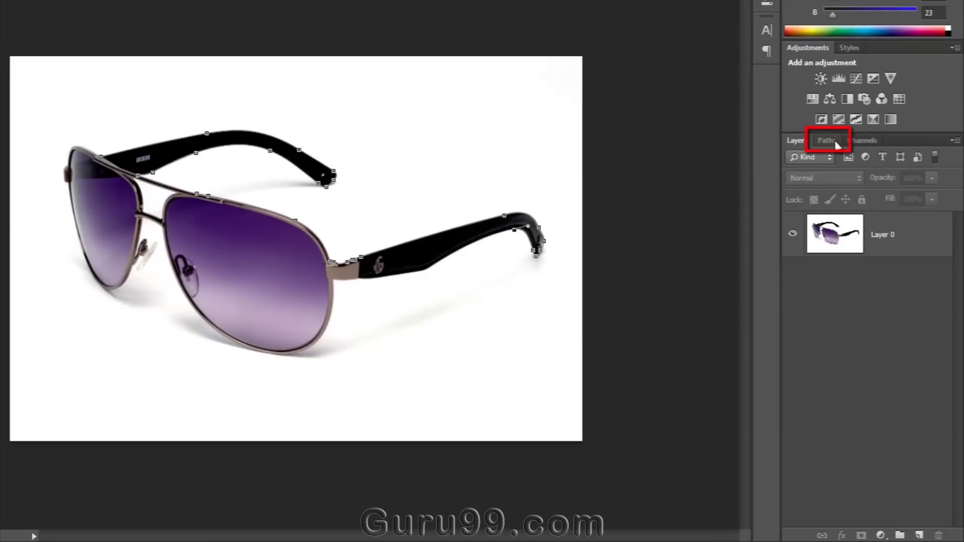
{"action": "left_click", "coordinate": [835, 143]}
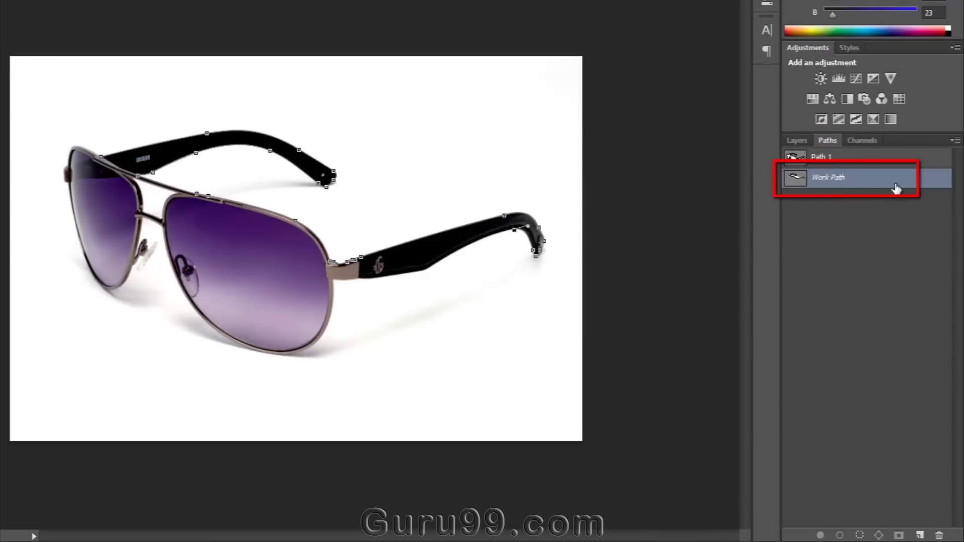
{"action": "double_click", "coordinate": [896, 188]}
{"action": "left_click", "coordinate": [483, 120]}
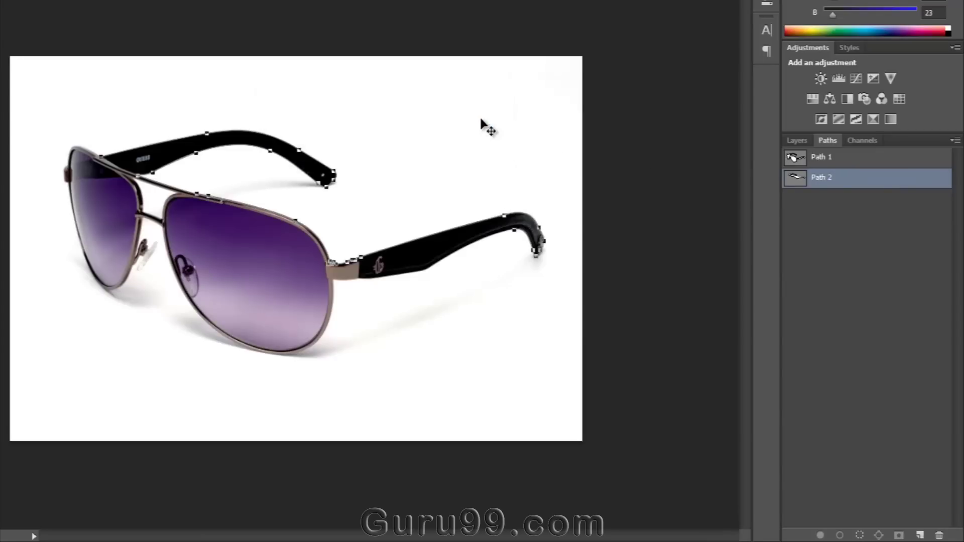
- Delete Path 2 and make Path 1, the complete outline of the sunglasses, the active path
{"action": "left_click", "coordinate": [823, 156]}
{"action": "mouse_move", "coordinate": [841, 185]}
{"action": "left_mouse_down"}
{"action": "mouse_move", "coordinate": [906, 508]}
{"action": "mouse_move", "coordinate": [939, 535]}
{"action": "left_mouse_up"}
{"action": "left_click", "coordinate": [834, 165]}
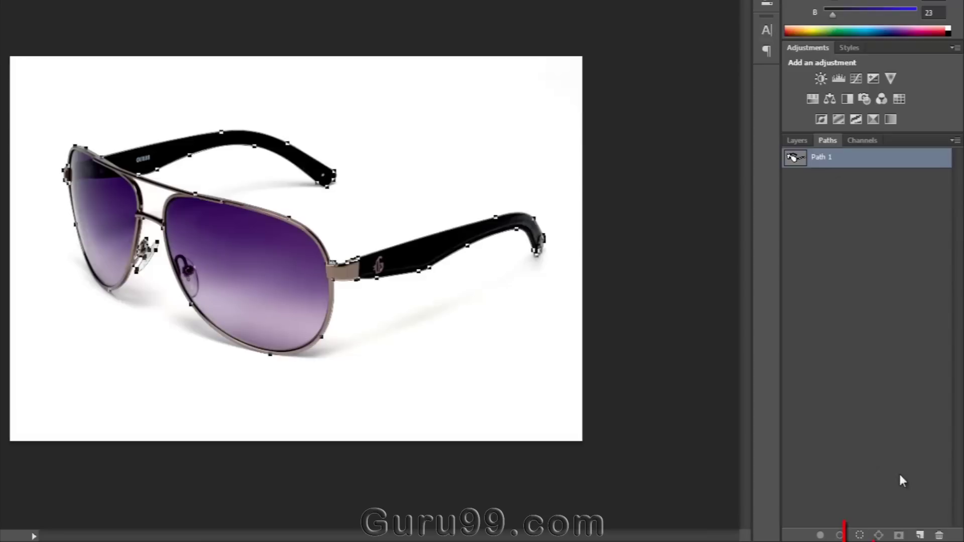
- Load Path 1 as a selection and copy the selected sunglasses from Layer 0 to a new layer
{"action": "left_click", "coordinate": [860, 536]}
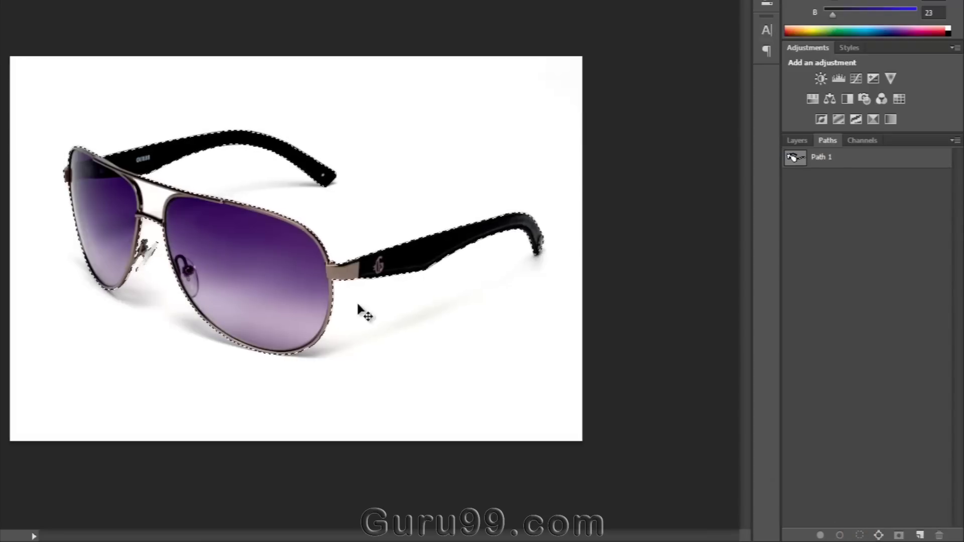
{"action": "left_click", "coordinate": [798, 142]}
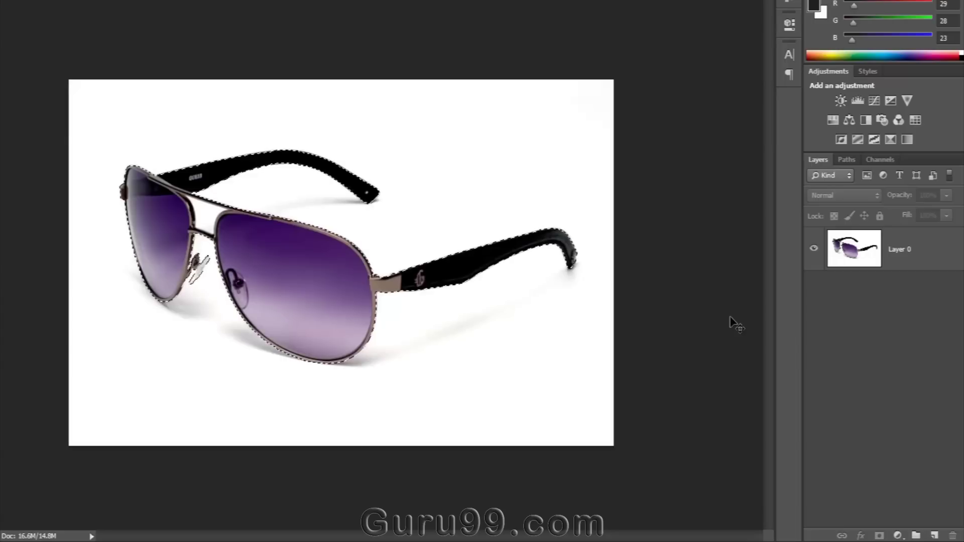
{"action": "left_click", "coordinate": [907, 269]}
{"action": "key", "text": "ctrl+j"}
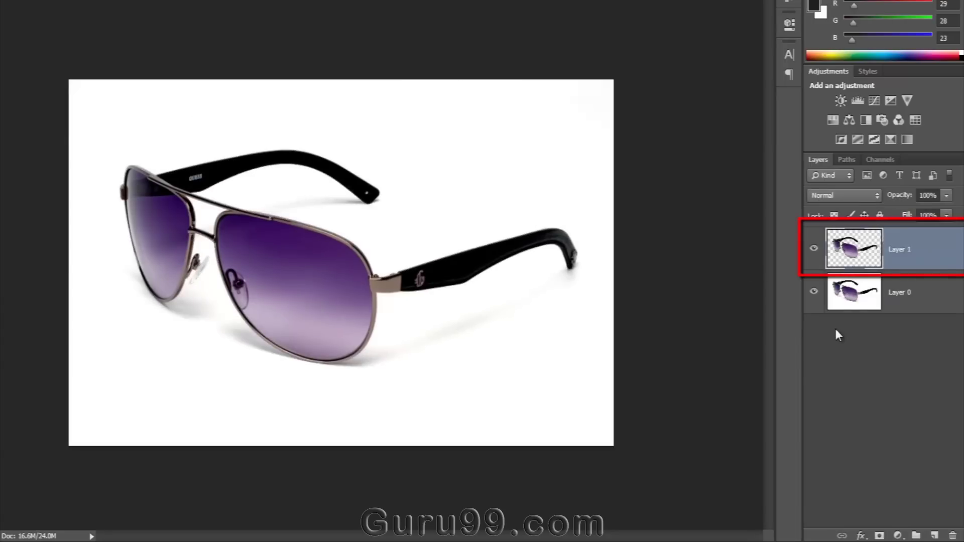
- Hide Layer 0, comparing the cutout with and without it, and inspect the white gap between the lenses
{"action": "left_click", "coordinate": [813, 293]}
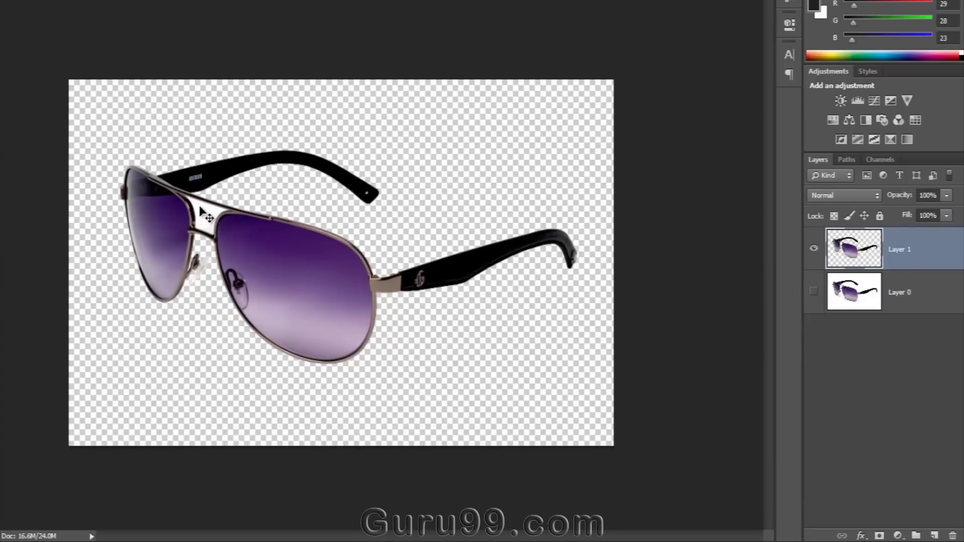
{"action": "left_click", "coordinate": [814, 291]}
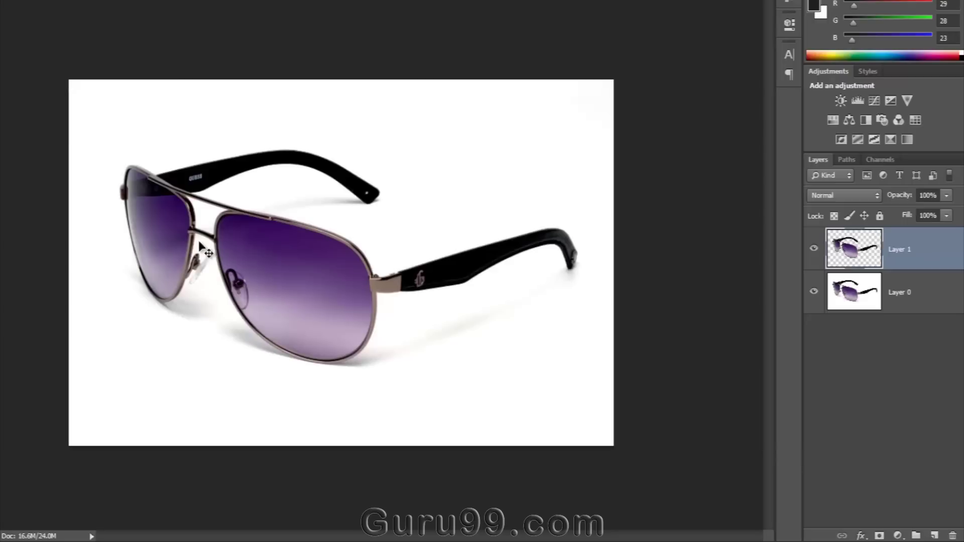
{"action": "left_click", "coordinate": [813, 291]}
{"action": "scroll", "coordinate": [231, 268], "scroll_direction": "up", "scroll_amount": 4}
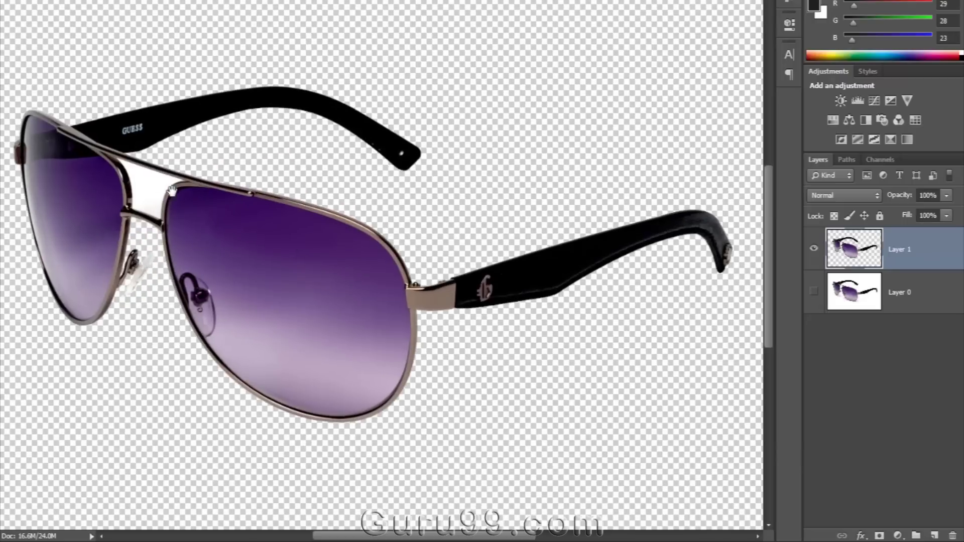
{"action": "left_click_drag", "start_coordinate": [169, 188], "coordinate": [317, 250]}
- Activate Path 1 and set the Pen tool's path operation to Subtract Front Shape
{"action": "left_click", "coordinate": [848, 160]}
{"action": "left_click", "coordinate": [855, 186]}
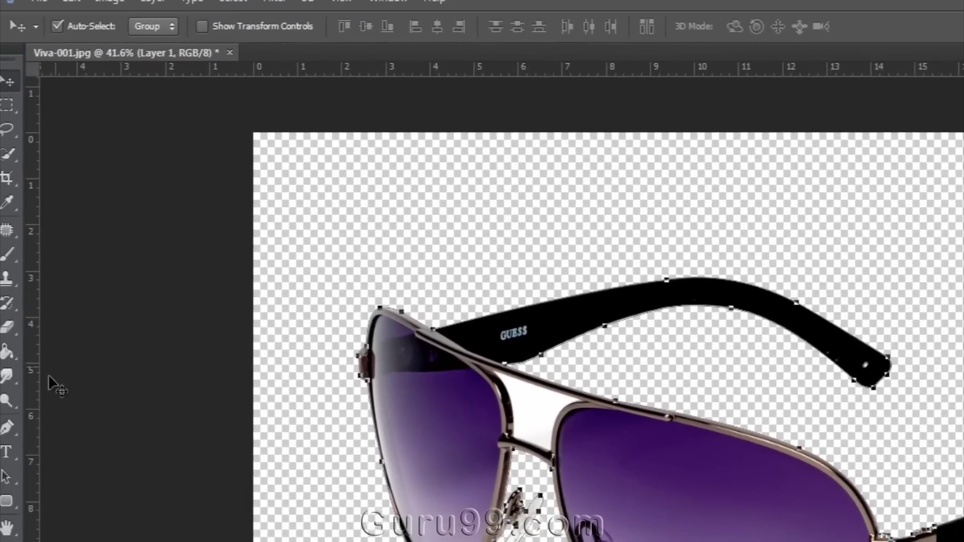
{"action": "left_click", "coordinate": [6, 430]}
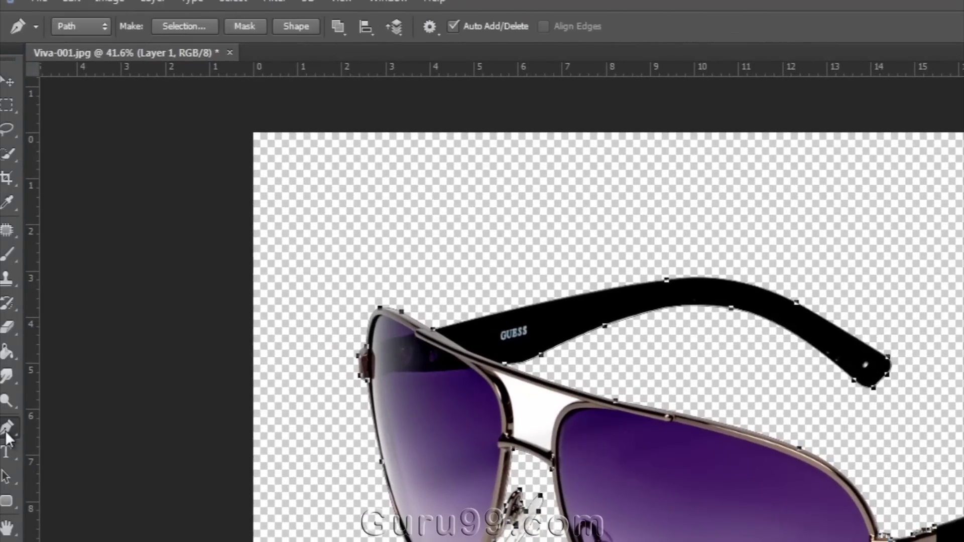
{"action": "left_click", "coordinate": [345, 34]}
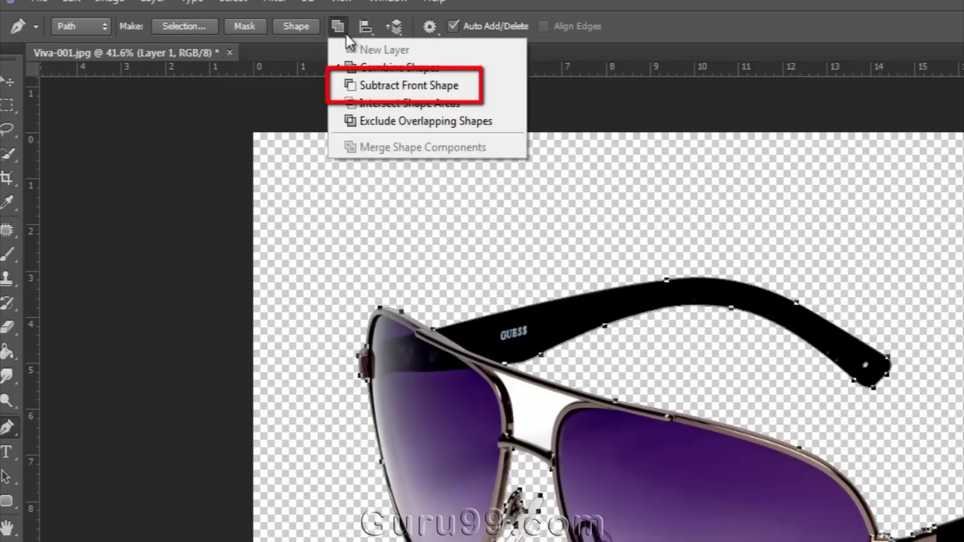
{"action": "left_click", "coordinate": [405, 86]}
- Trace the white gap between the lenses with the Pen tool and load the path as a selection
{"action": "scroll", "coordinate": [500, 412], "scroll_direction": "up", "scroll_amount": 3}
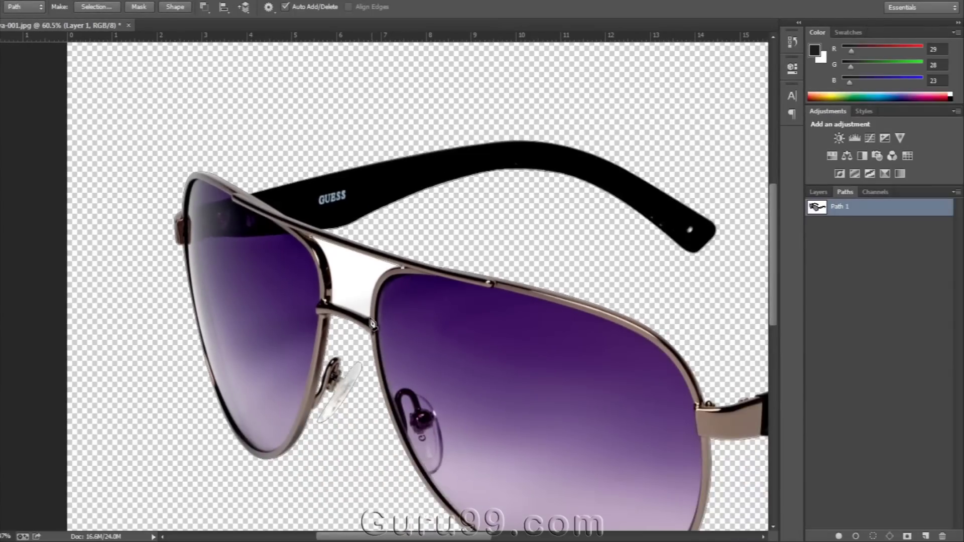
{"action": "left_click_drag", "start_coordinate": [369, 319], "coordinate": [371, 379]}
{"action": "left_click", "coordinate": [370, 320], "text": "alt"}
{"action": "left_click_drag", "start_coordinate": [332, 304], "coordinate": [315, 302]}
{"action": "left_click", "coordinate": [332, 304], "text": "alt"}
{"action": "left_click_drag", "start_coordinate": [313, 237], "coordinate": [339, 254]}
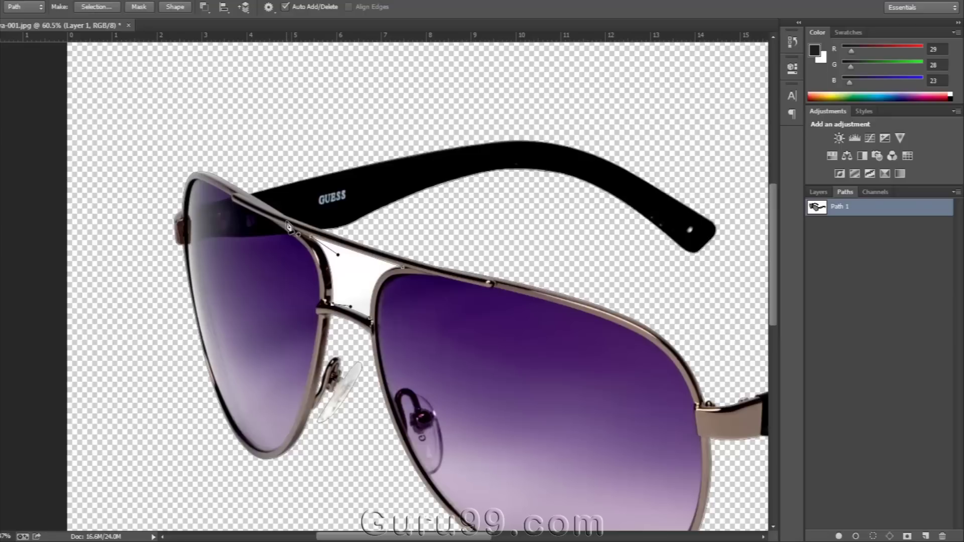
{"action": "key", "text": "ctrl+Return"}
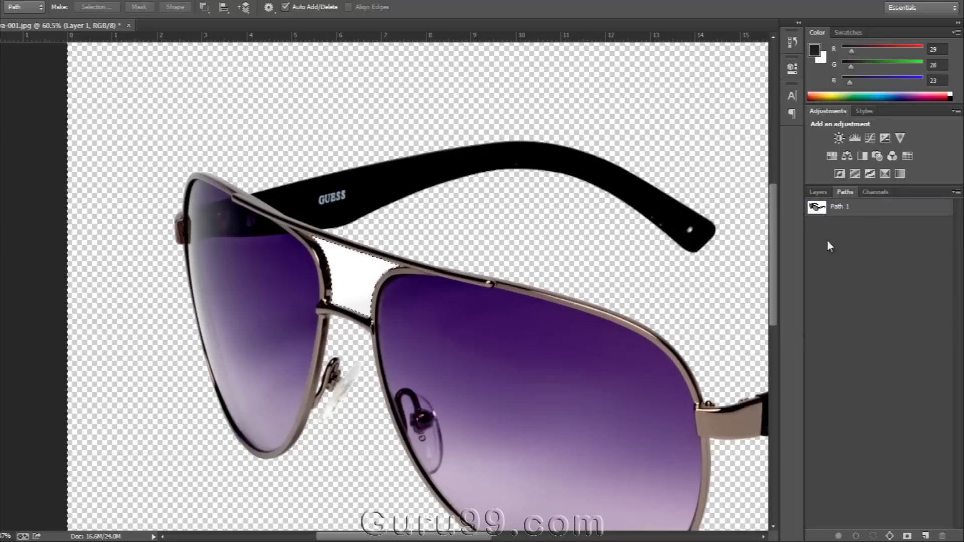
- Invert the selection, delete the white gap between the lenses from Layer 1, and deselect
{"action": "left_click", "coordinate": [817, 192]}
{"action": "key", "text": "Delete"}
{"action": "key", "text": "ctrl+z"}
{"action": "key", "text": "ctrl+0"}
{"action": "key", "text": "ctrl+shift+i"}
{"action": "key", "text": "ctrl+shift+i"}
{"action": "key", "text": "Delete"}
{"action": "key", "text": "ctrl+d"}
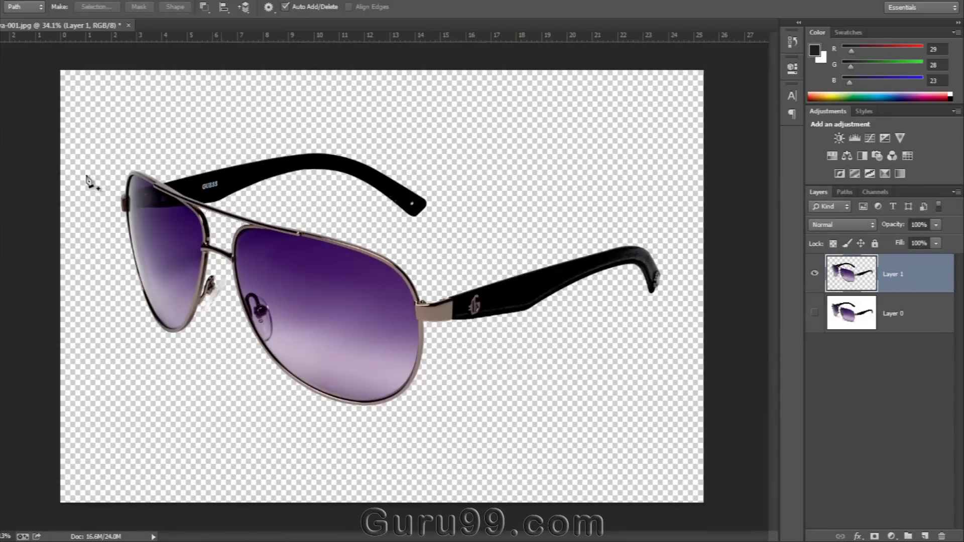
- Nudge the sunglasses cutout with the Move tool and inspect its edges around the logo on the arm
{"action": "key", "text": "v"}
{"action": "left_click_drag", "start_coordinate": [284, 266], "coordinate": [267, 262]}
{"action": "scroll", "coordinate": [509, 284], "scroll_direction": "up", "scroll_amount": 10}
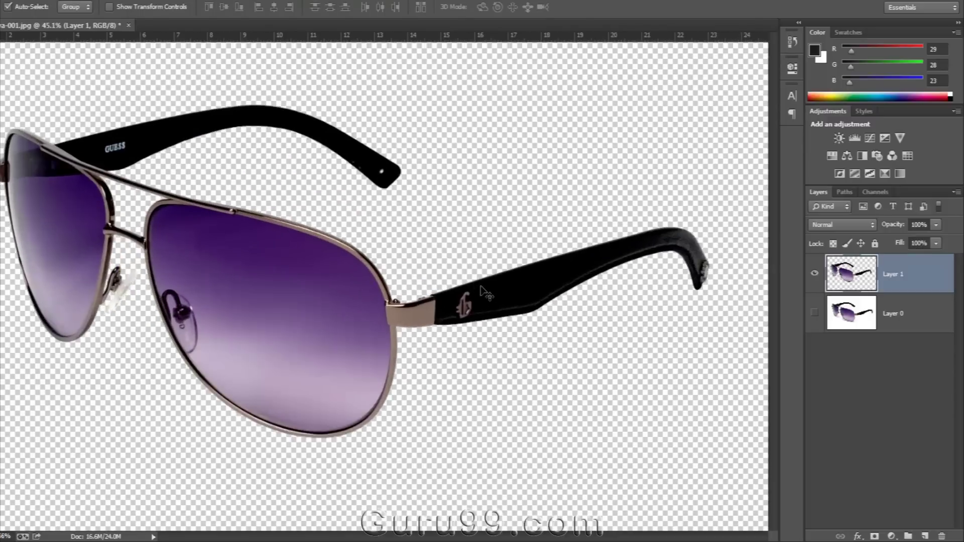
{"action": "scroll", "coordinate": [509, 284], "scroll_direction": "up", "scroll_amount": 4}
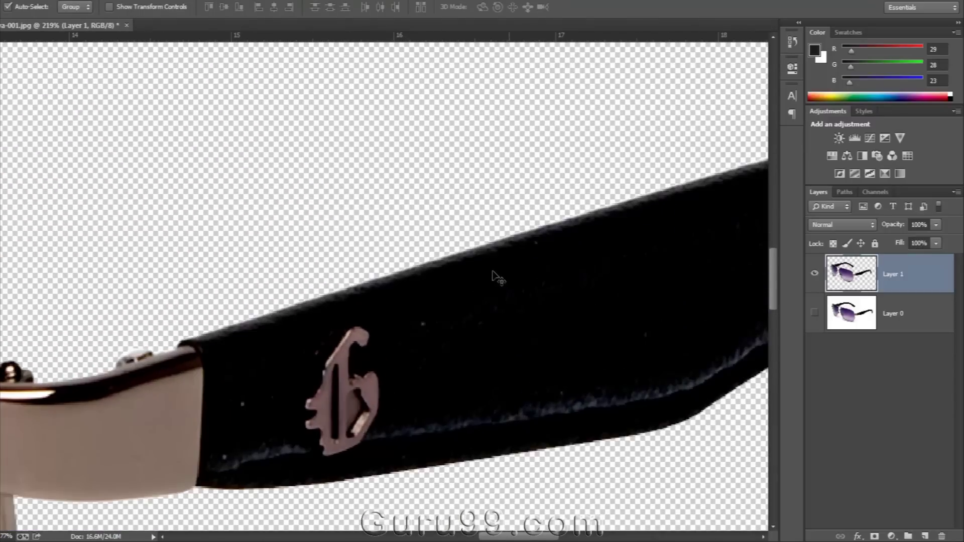
{"action": "scroll", "coordinate": [525, 261], "scroll_direction": "down", "scroll_amount": 2}
{"action": "scroll", "coordinate": [504, 271], "scroll_direction": "down", "scroll_amount": 2}
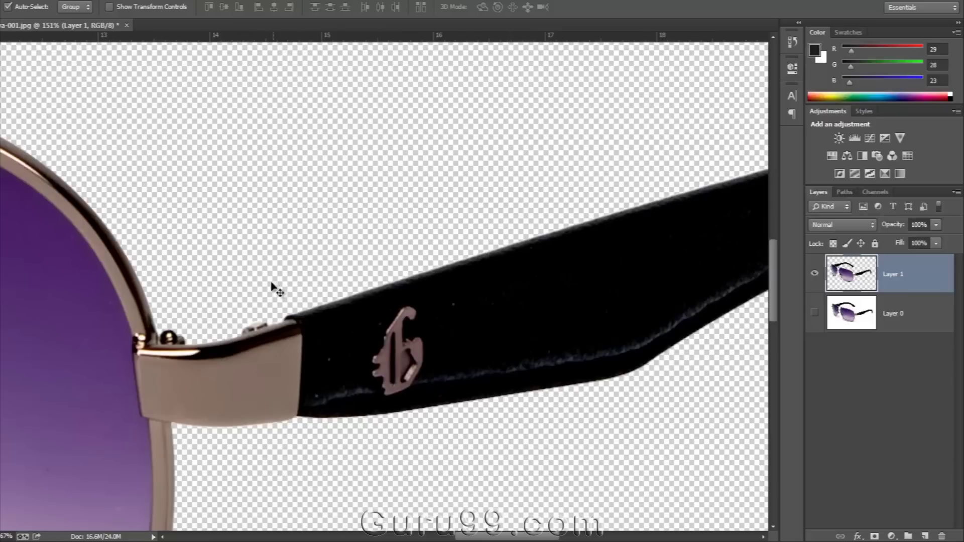
- Move the sunglasses cutout around to check its edges, and place it back with both arms fully inside the canvas
{"action": "left_click_drag", "start_coordinate": [129, 278], "coordinate": [245, 301]}
{"action": "left_click_drag", "start_coordinate": [166, 262], "coordinate": [383, 403]}
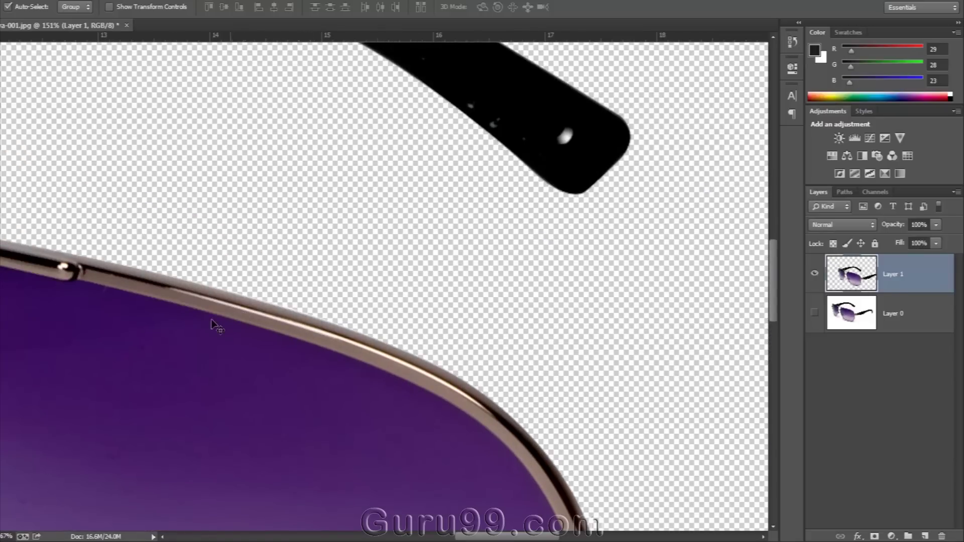
{"action": "scroll", "coordinate": [210, 322], "scroll_direction": "down", "scroll_amount": 5}
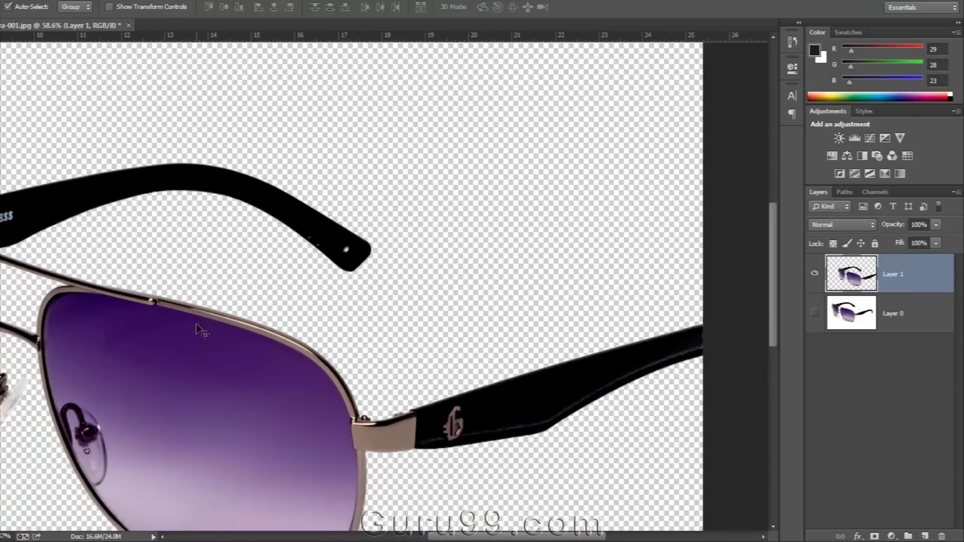
{"action": "left_click_drag", "start_coordinate": [182, 344], "coordinate": [240, 289]}
{"action": "scroll", "coordinate": [240, 288], "scroll_direction": "down", "scroll_amount": 3}
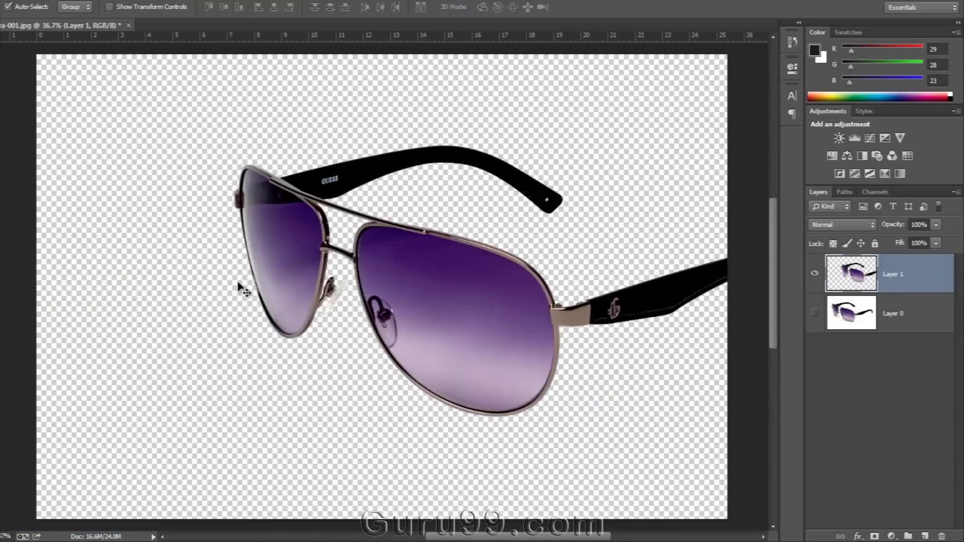
{"action": "left_click_drag", "start_coordinate": [369, 289], "coordinate": [251, 277]}
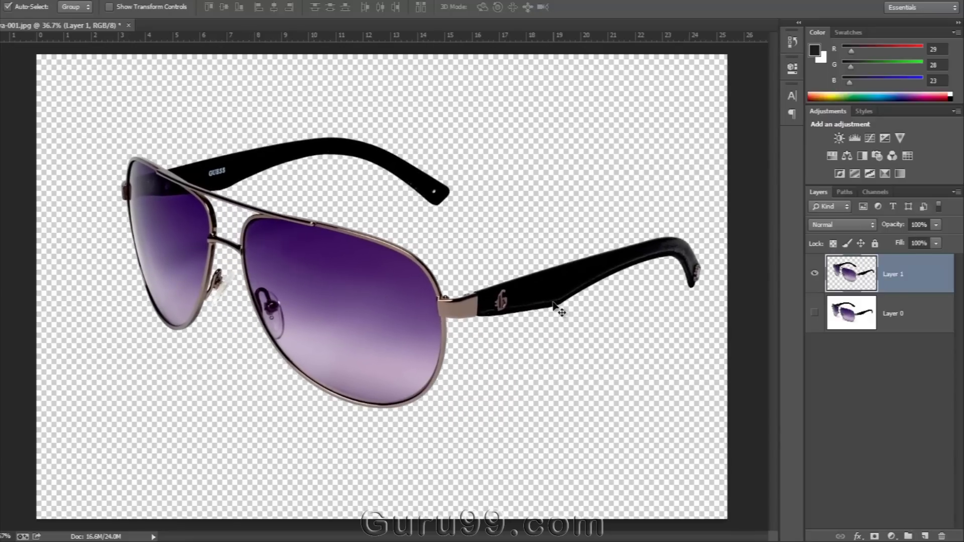